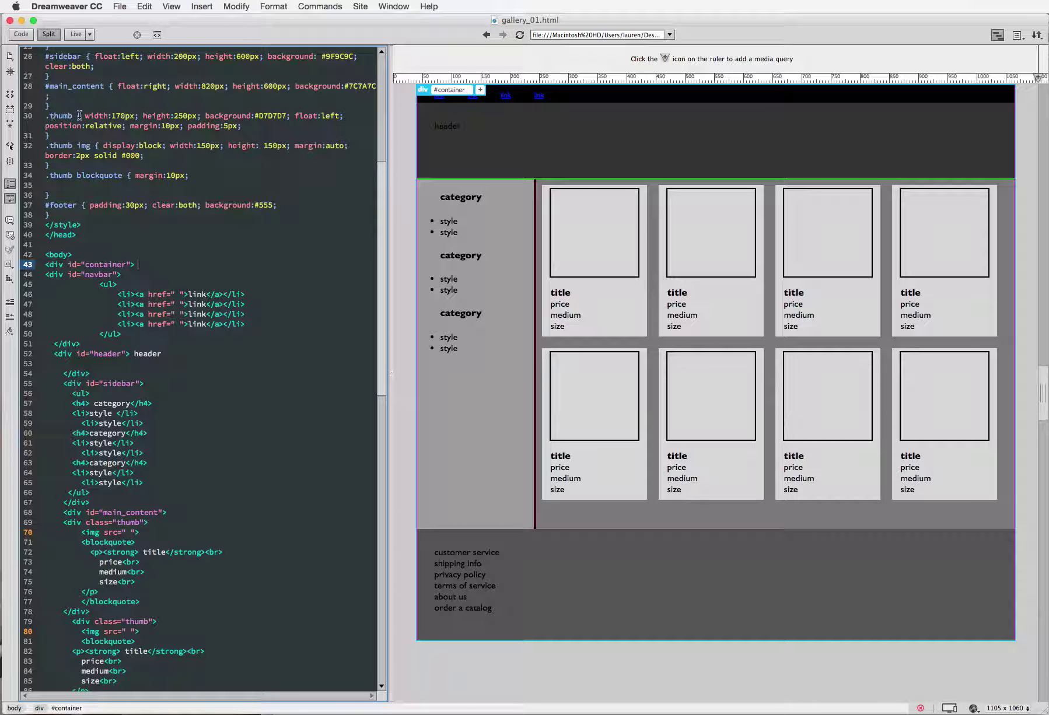
# Step: Add box-shadow: 10px 10px 5px to the end of the .thumb rule on line 30
pyautogui.click(252, 127)
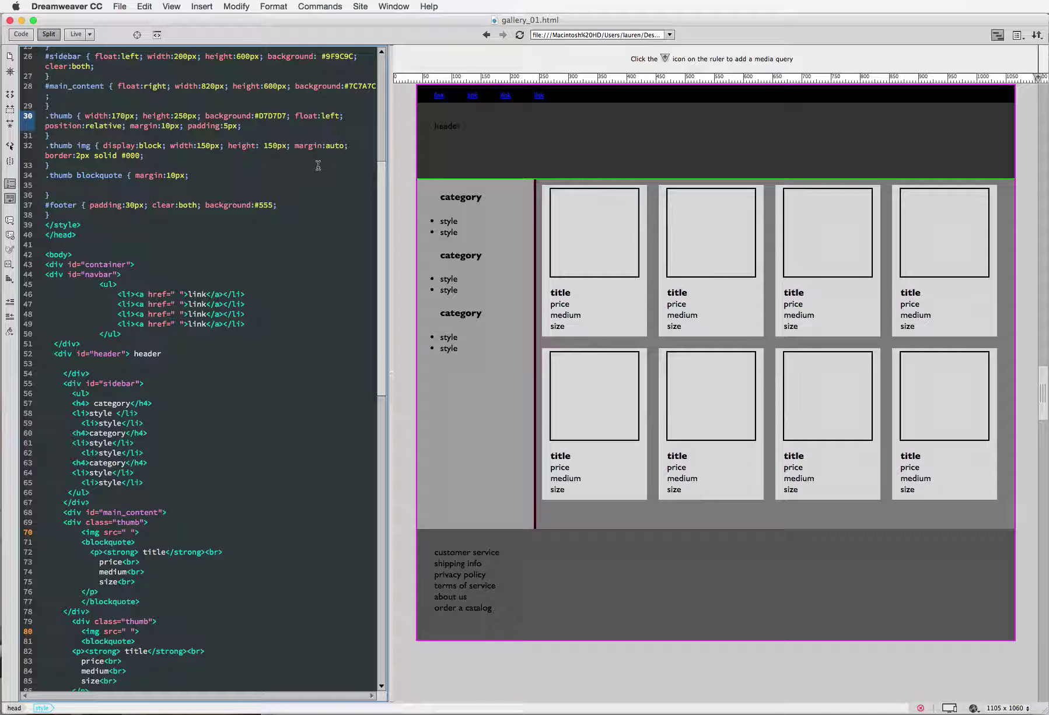
pyautogui.write(' bo')
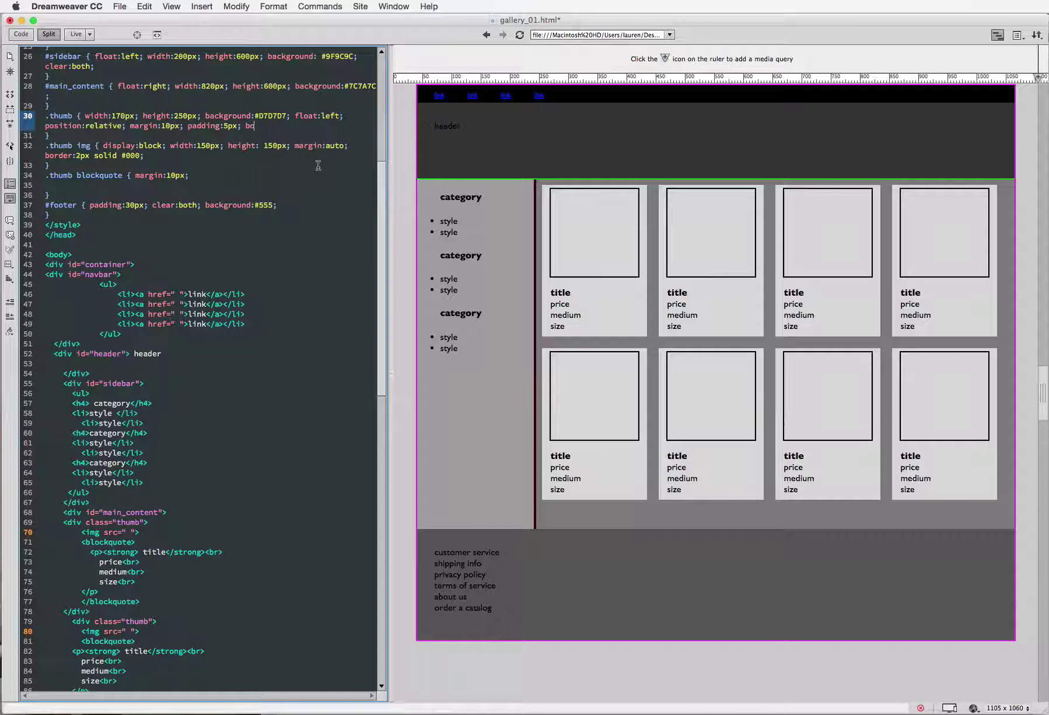
pyautogui.write('x-shadow')
pyautogui.write(':')
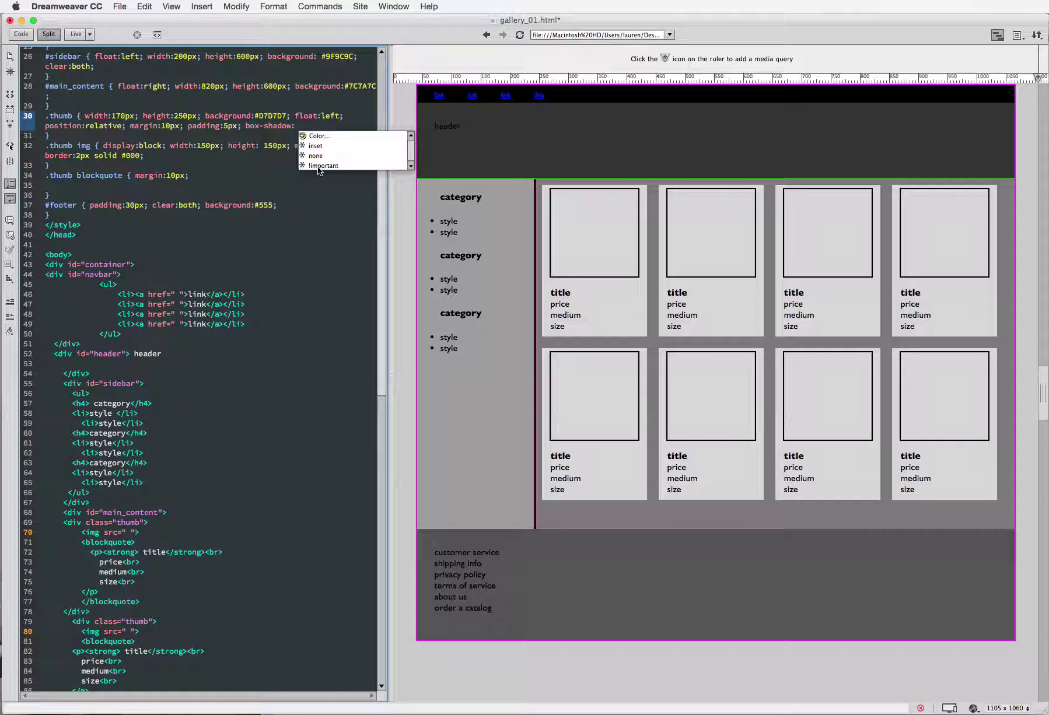
pyautogui.write(' 10')
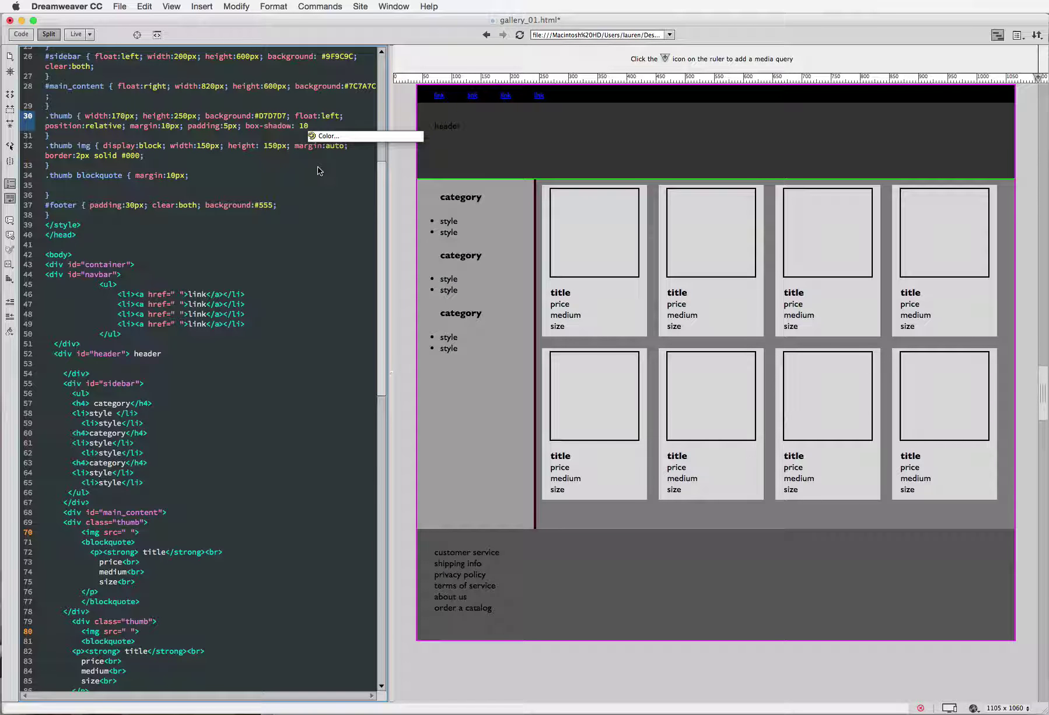
pyautogui.write('px')
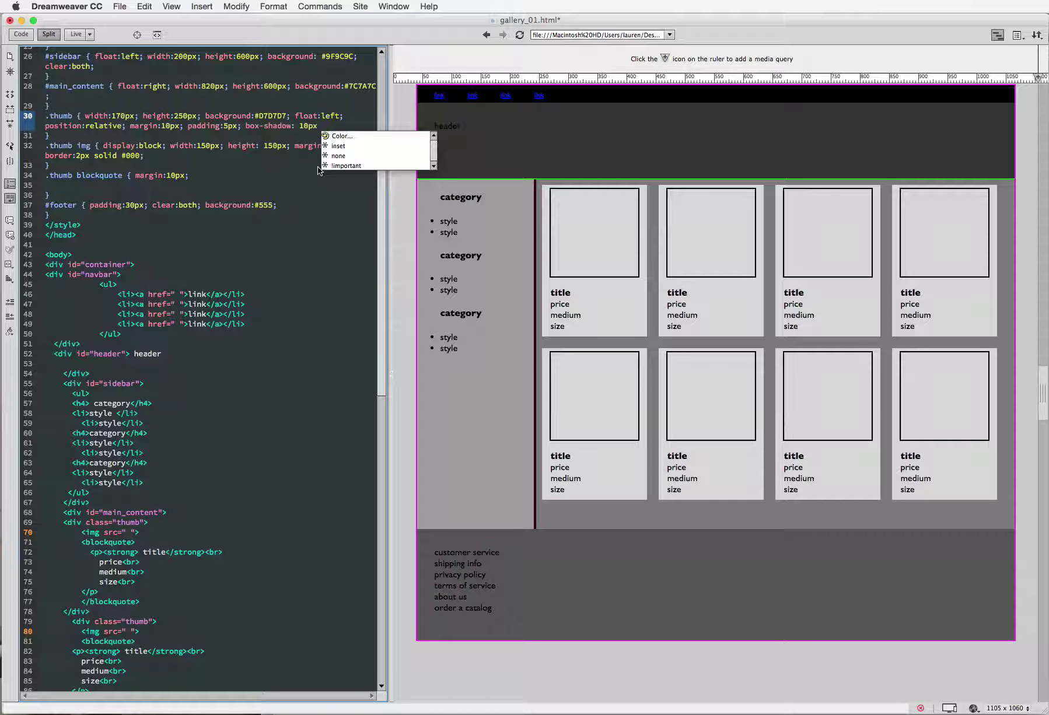
pyautogui.write(' 10')
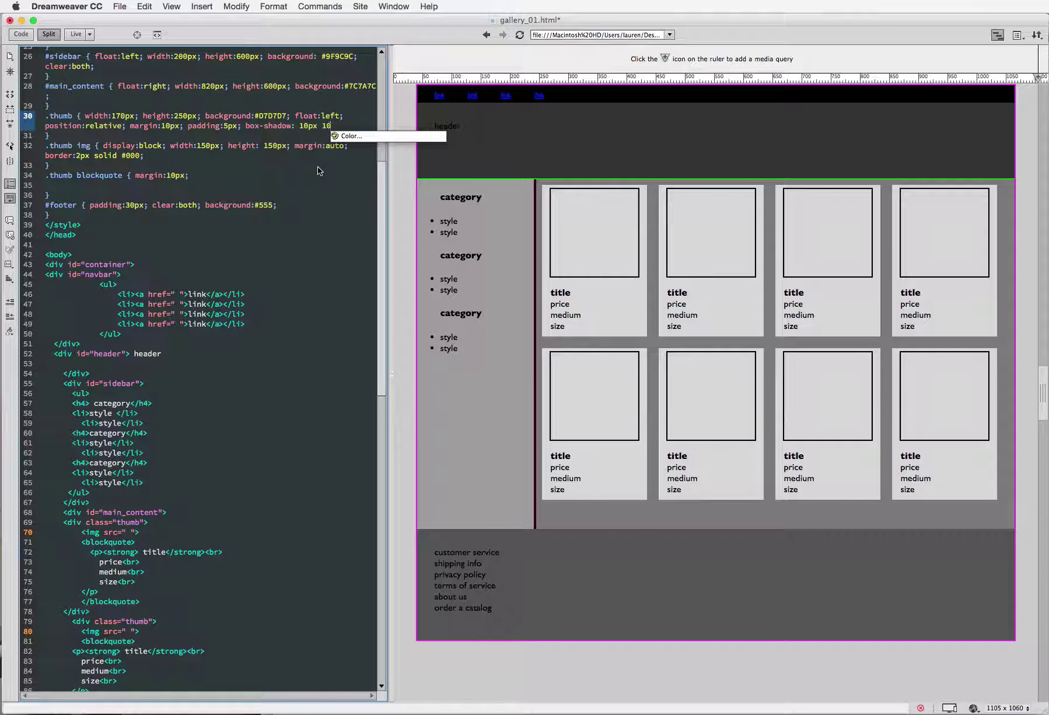
pyautogui.write('px')
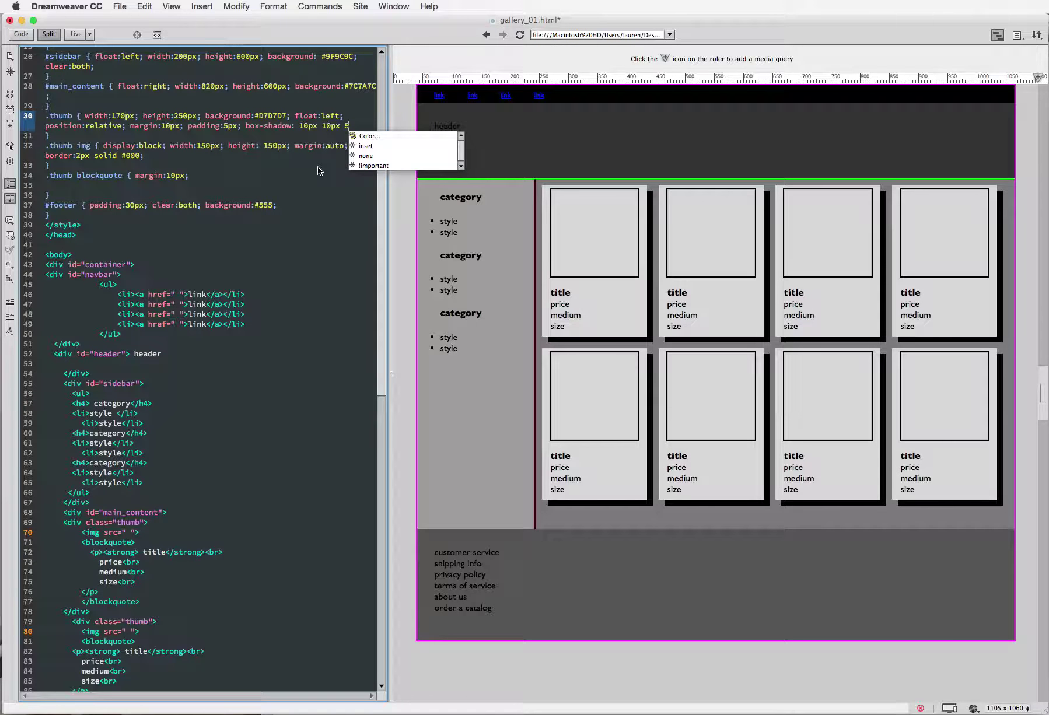
pyautogui.write(' 5px')
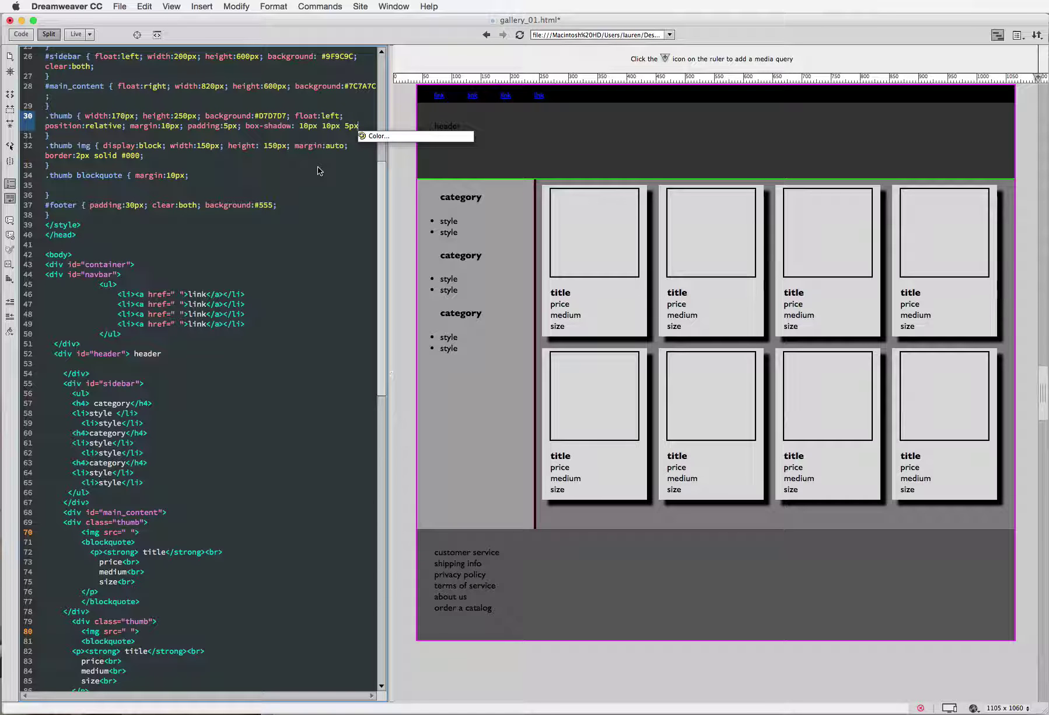
pyautogui.write(' ;')
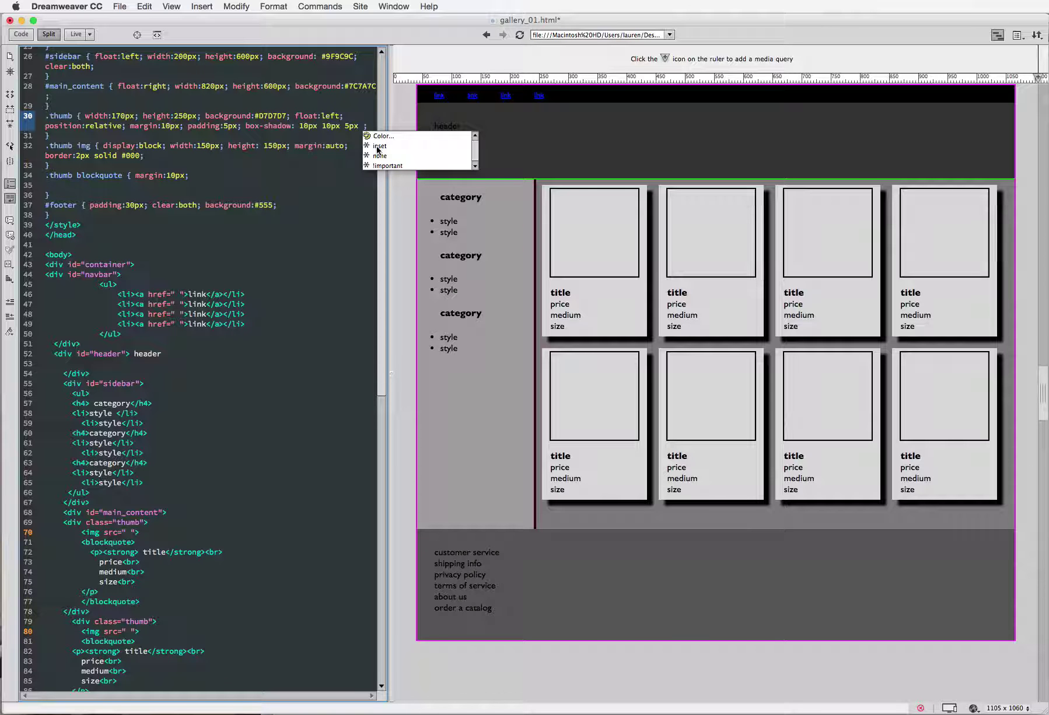
pyautogui.write('#')
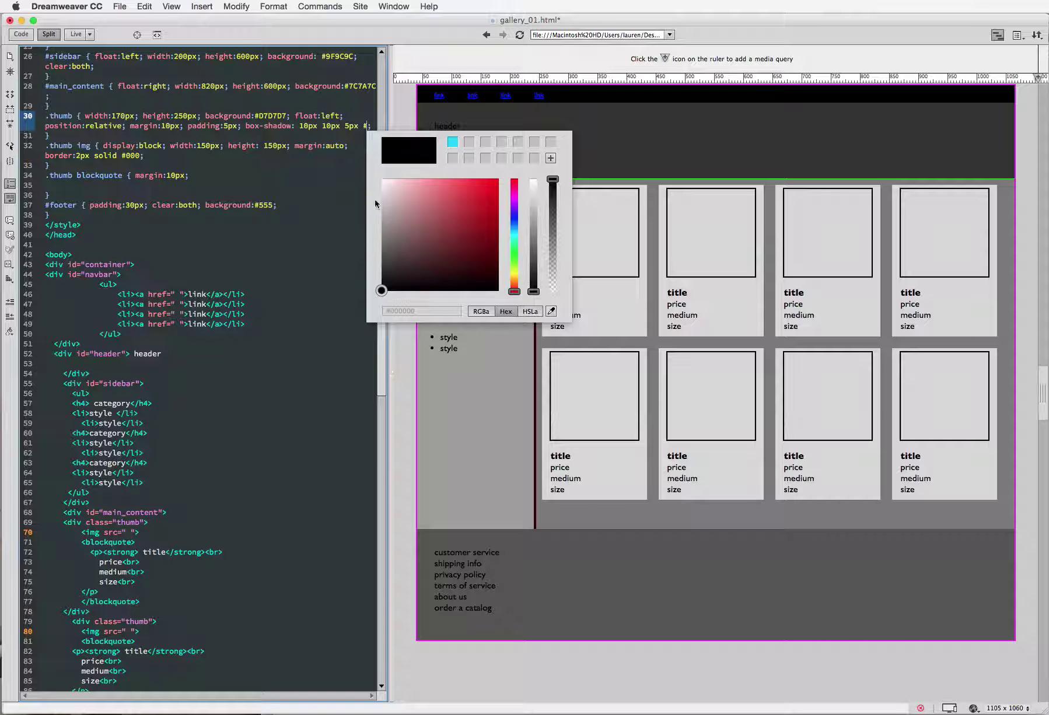
# Step: Pick dark gray #444343 in the color picker as the box-shadow color
pyautogui.moveTo(382, 288)
pyautogui.mouseDown()
pyautogui.moveTo(384, 250)
pyautogui.moveTo(382, 261)
pyautogui.mouseUp()
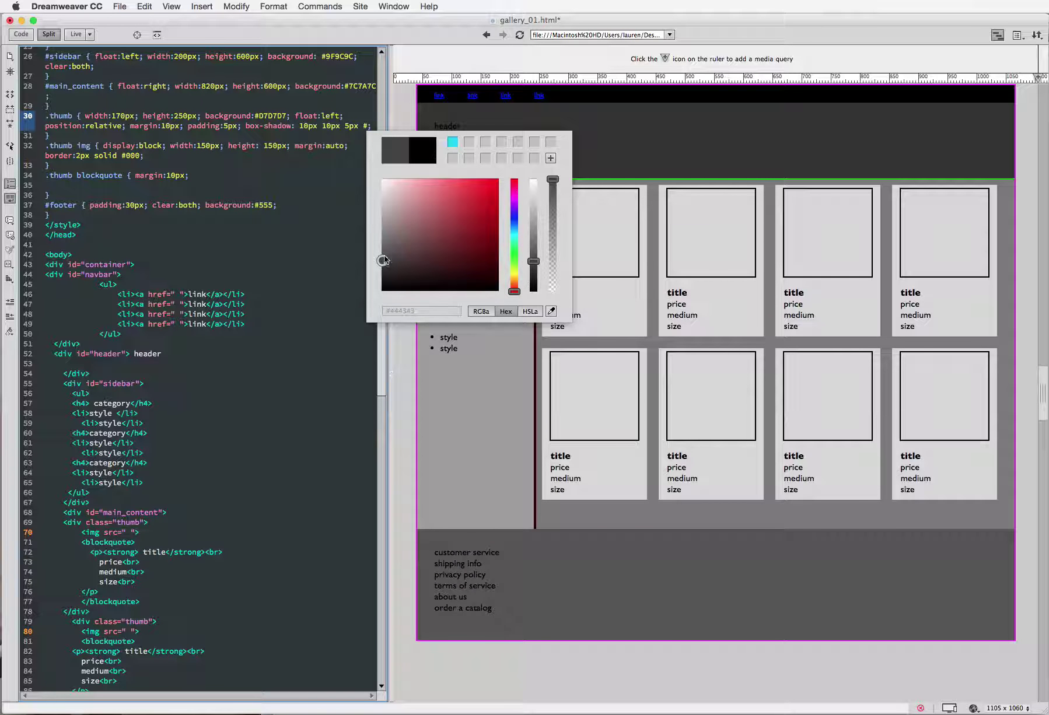
pyautogui.press('Return')
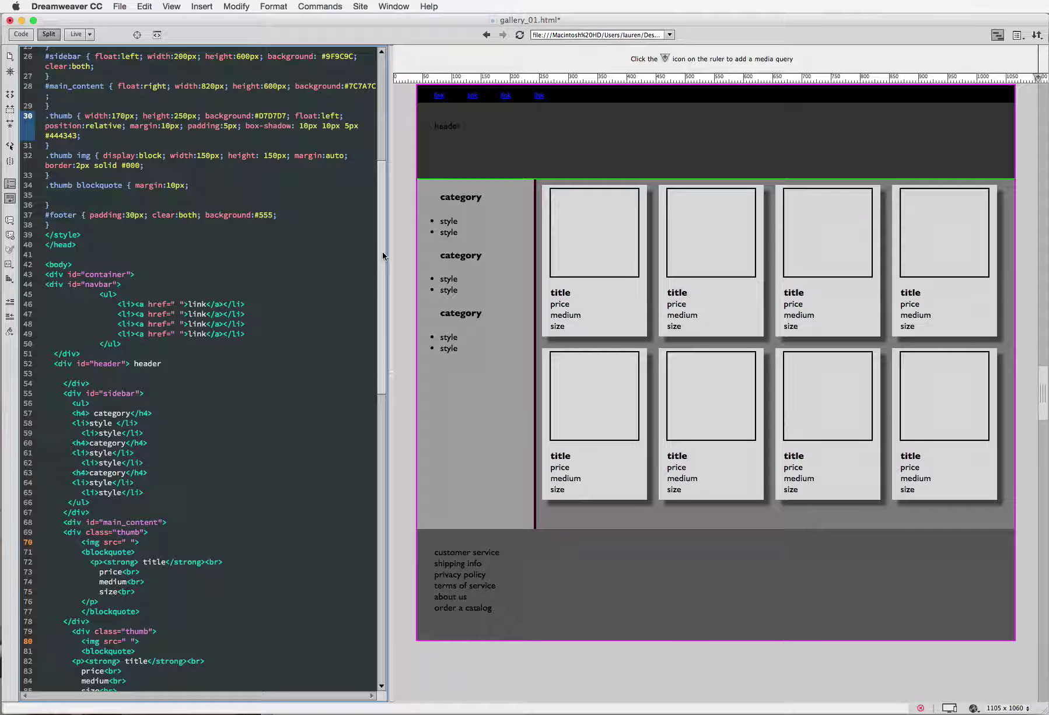